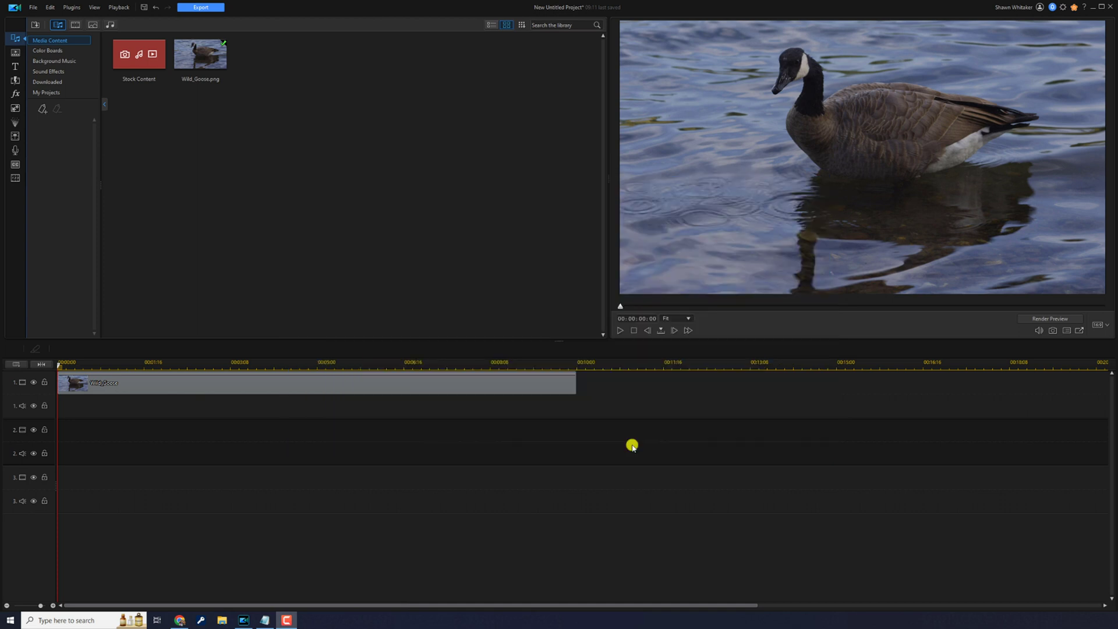
# - Preview the goose clip, then stop and return to its start
pyautogui.click(620, 330)
pyautogui.click(619, 330)
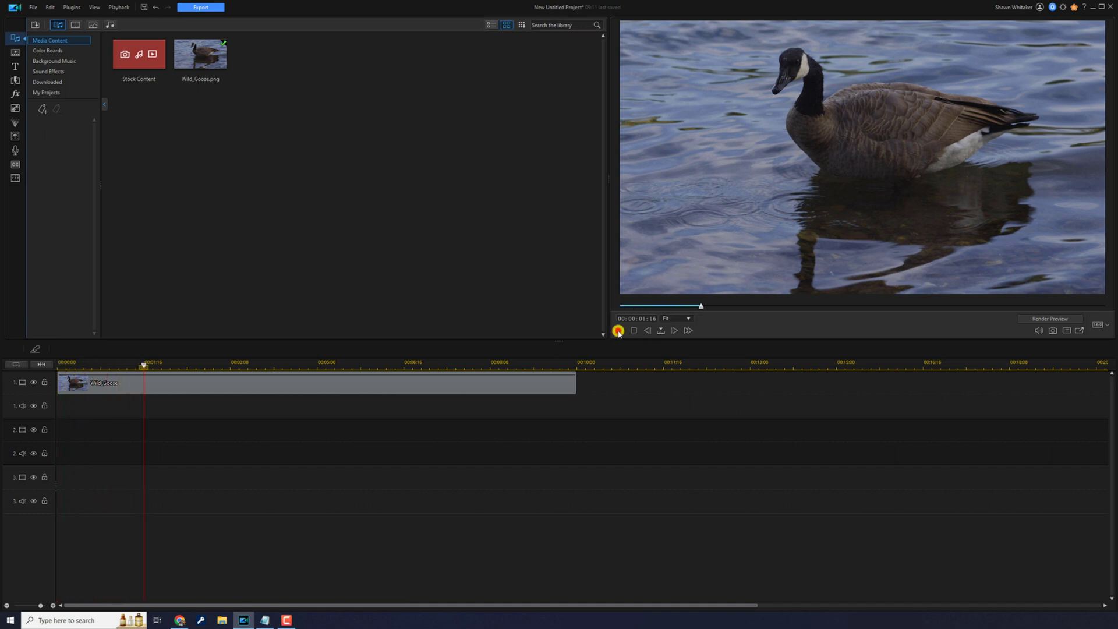
pyautogui.press('Home')
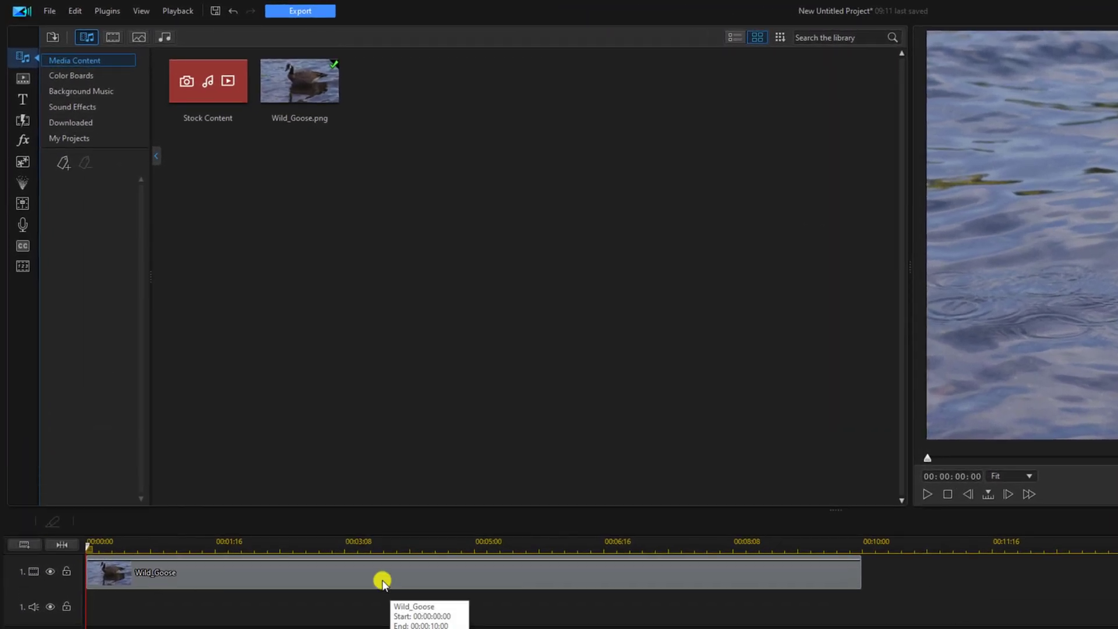
# - Open Pan & Zoom for the Wild_Goose clip and start a User Defined motion
pyautogui.click(382, 579)
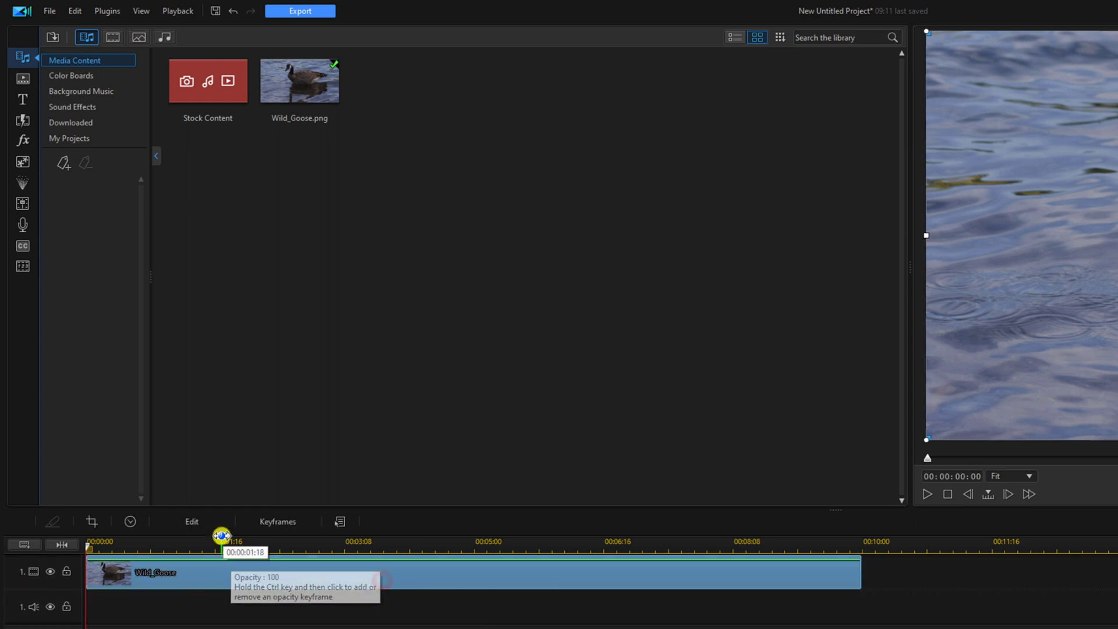
pyautogui.click(211, 523)
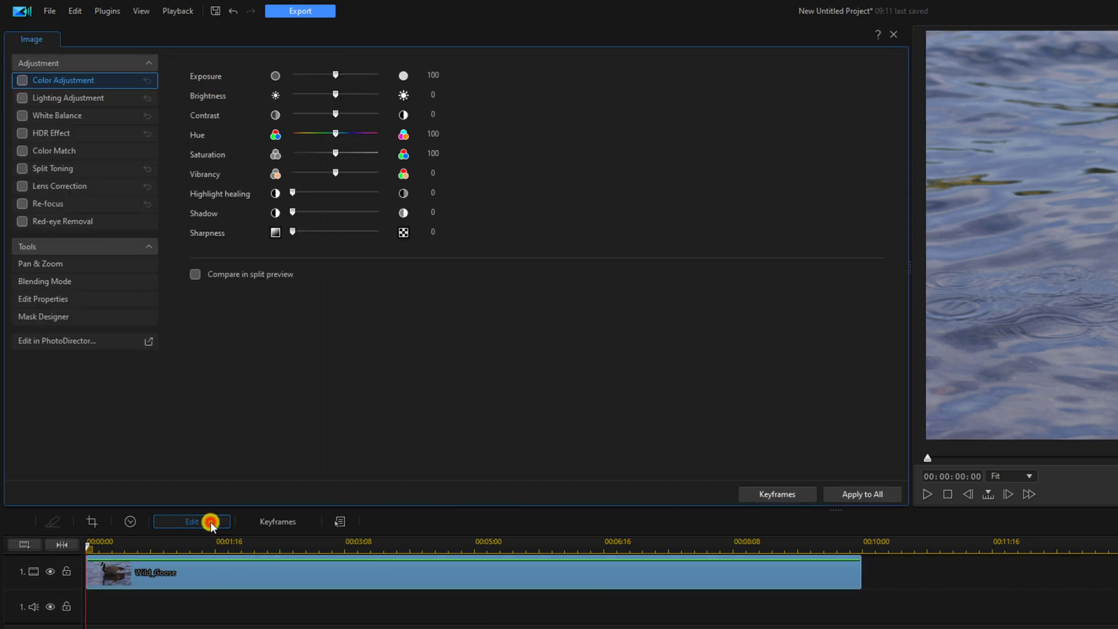
pyautogui.click(98, 263)
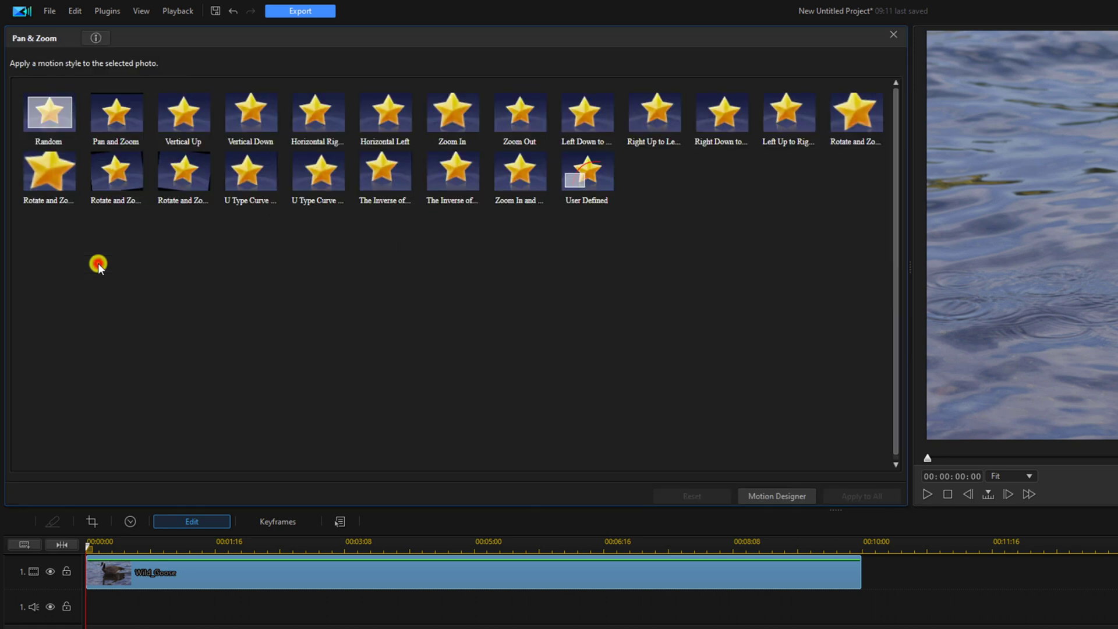
pyautogui.click(894, 34)
pyautogui.click(892, 35)
pyautogui.hotkey('alt', '2')
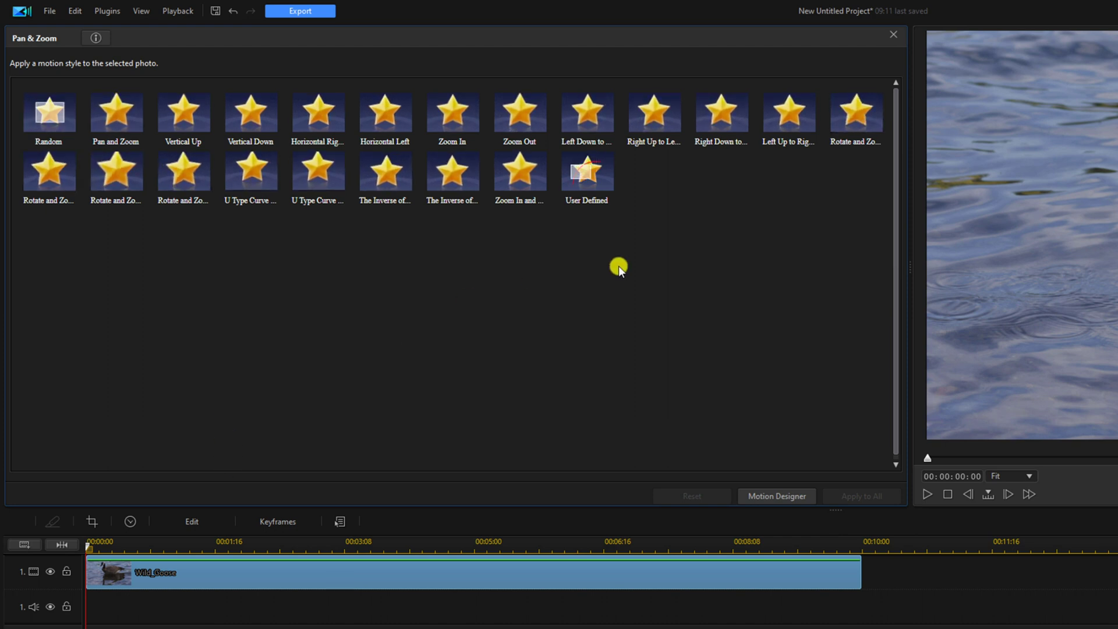
pyautogui.doubleClick(594, 172)
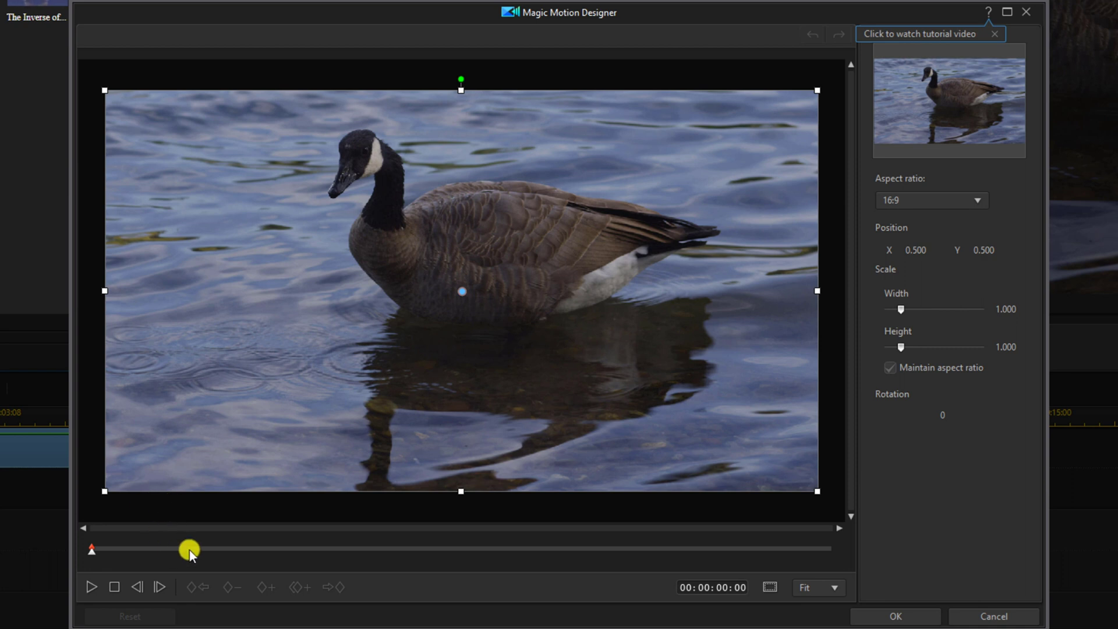
# - Add keyframes at 00:00:02:00 and 00:00:04:00 in Magic Motion Designer
pyautogui.moveTo(190, 550); pyautogui.dragTo(238, 552)
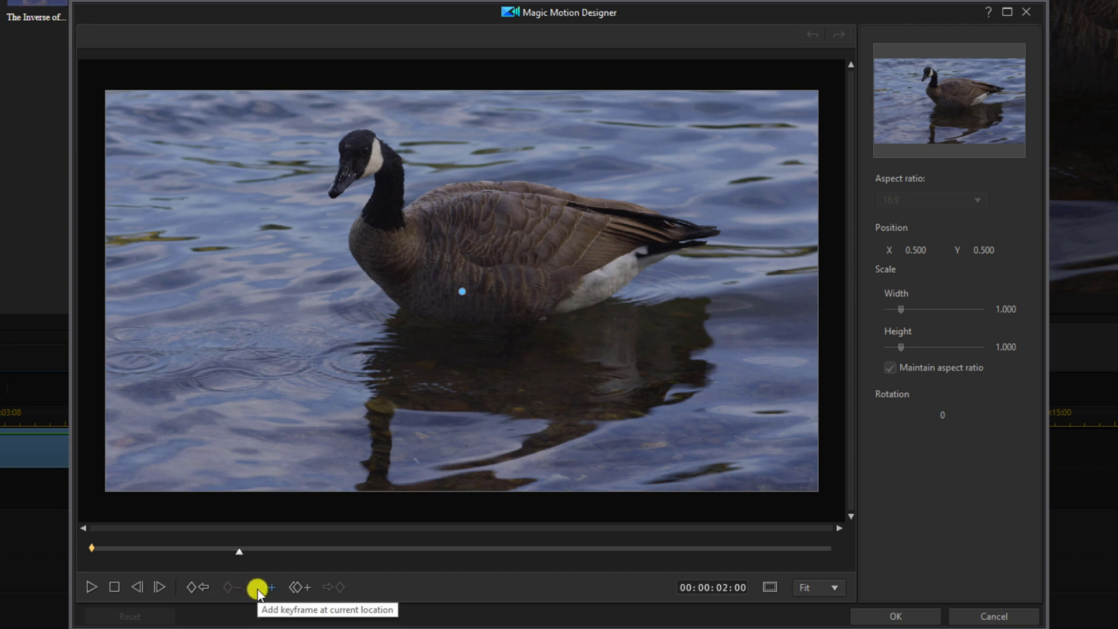
pyautogui.click(257, 590)
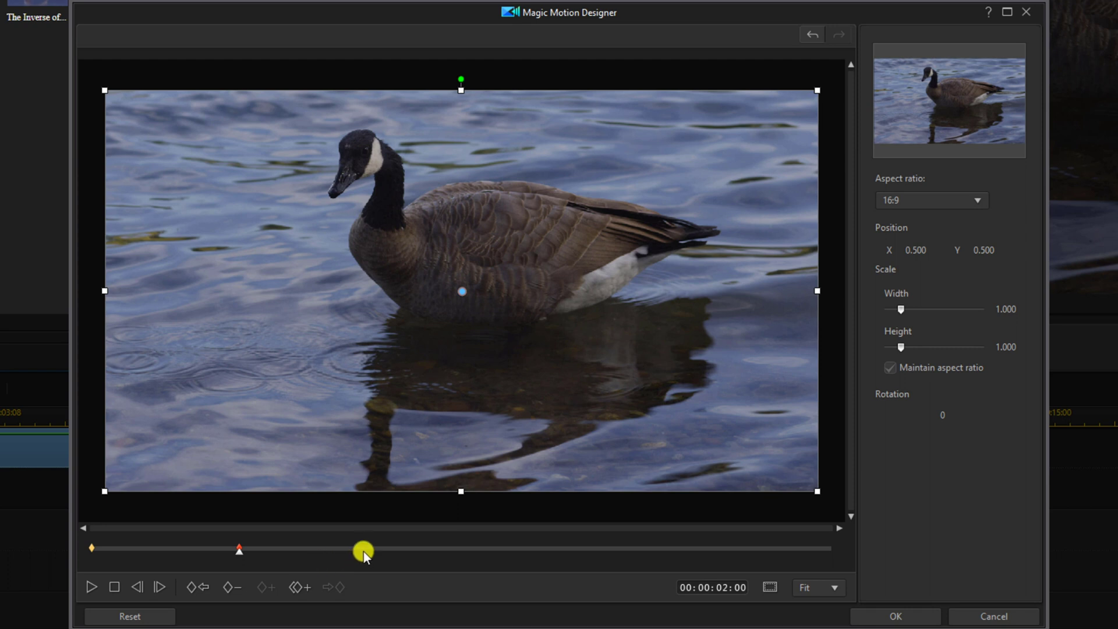
pyautogui.moveTo(364, 550); pyautogui.dragTo(387, 552)
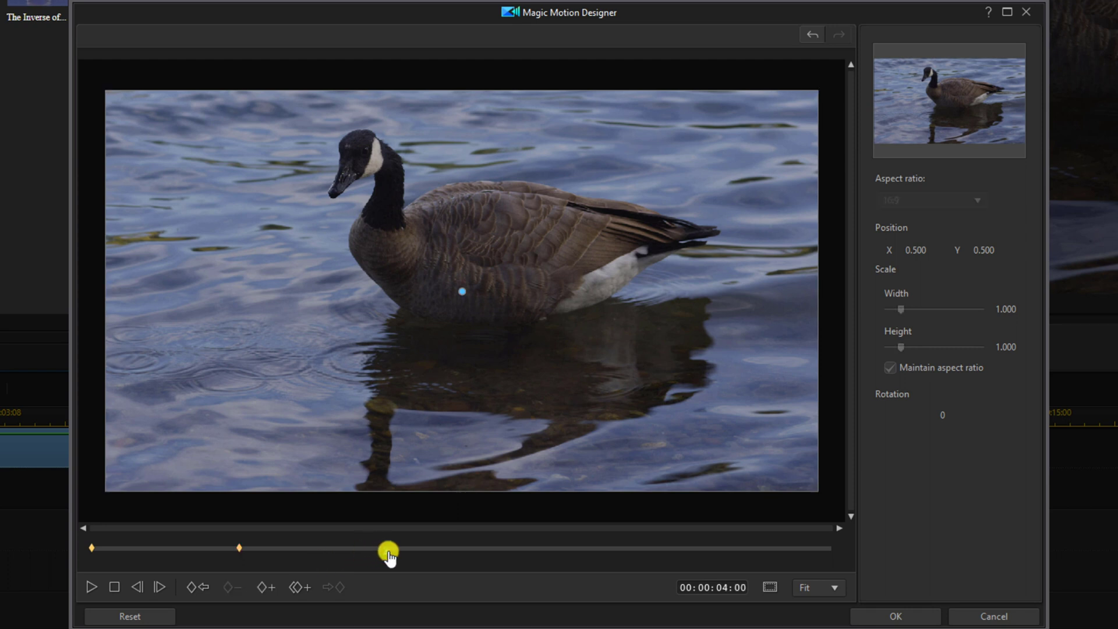
pyautogui.click(260, 592)
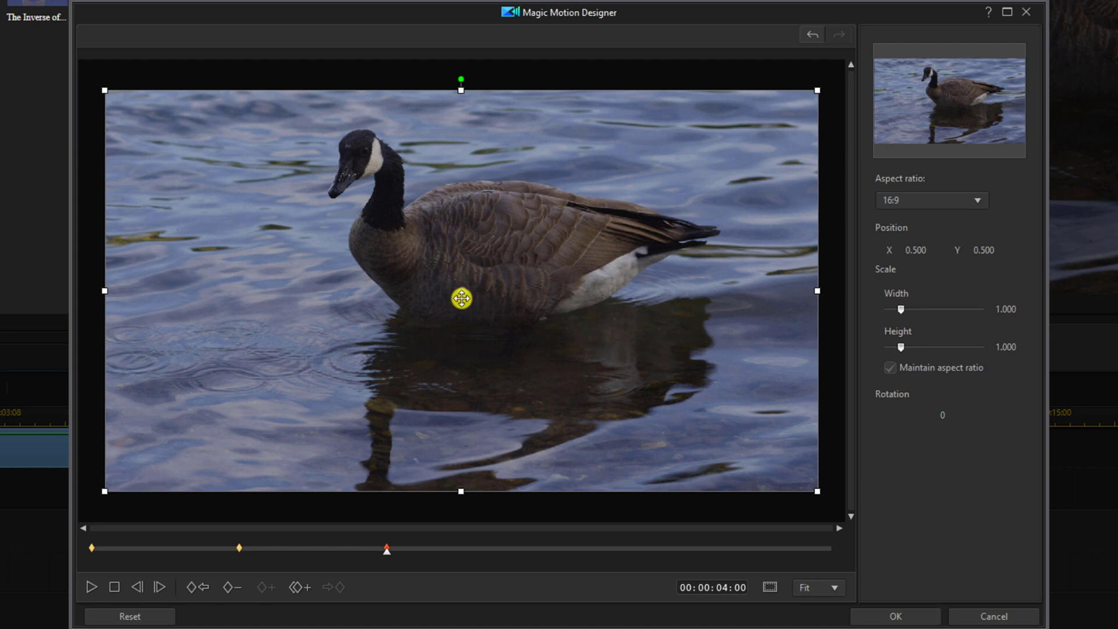
# - Frame the goose at the 4-second keyframe: position 0.563, 0.355, scale 0.683
pyautogui.moveTo(460, 292); pyautogui.dragTo(506, 233)
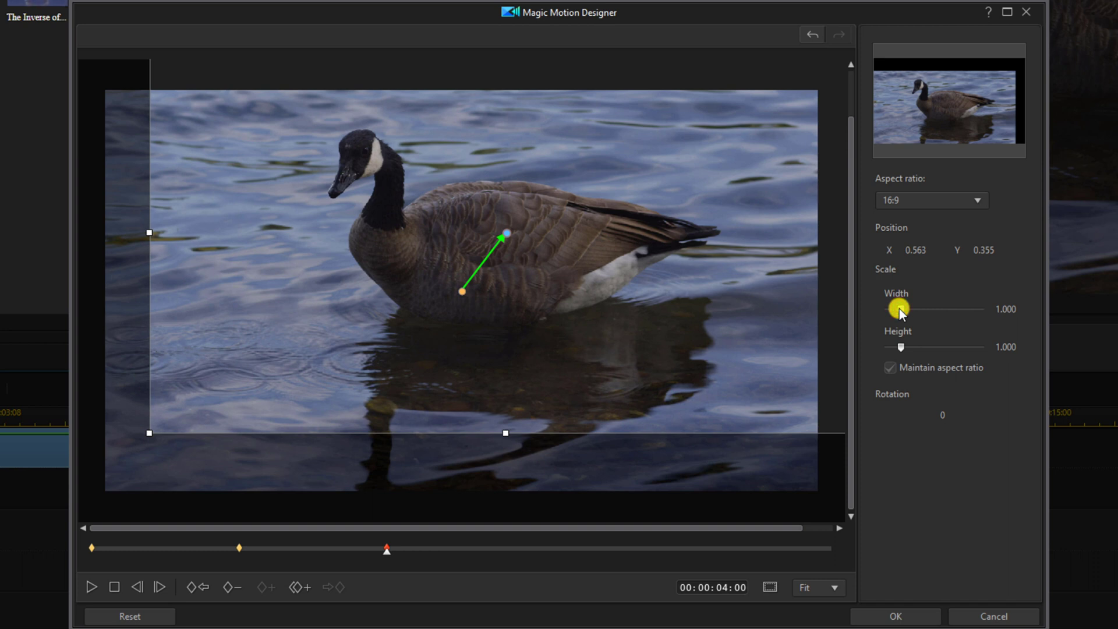
pyautogui.moveTo(900, 309); pyautogui.dragTo(893, 309)
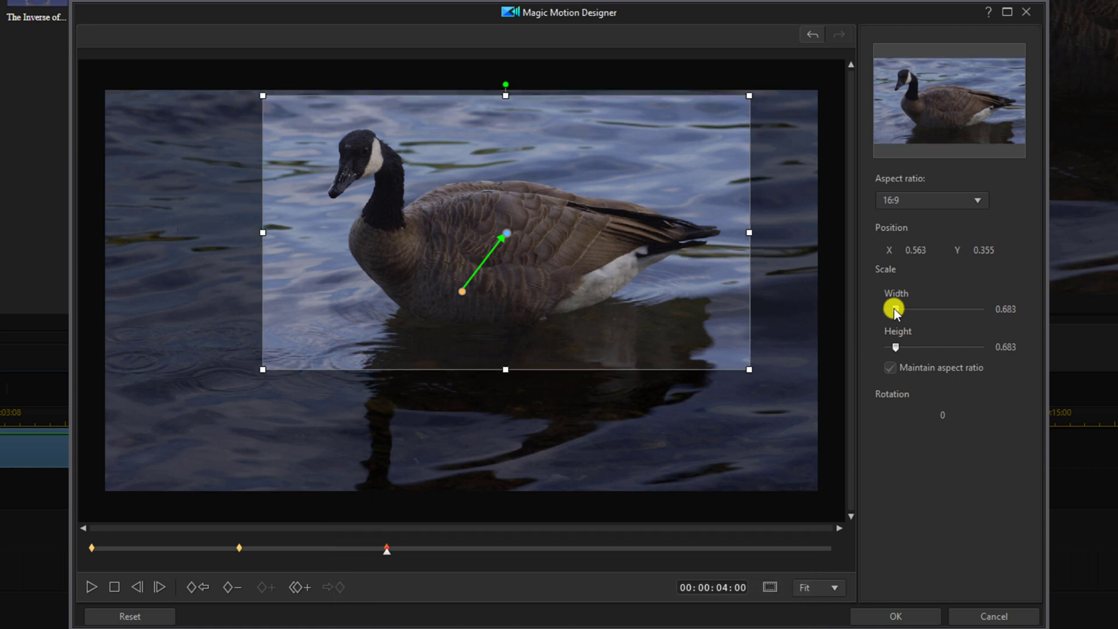
pyautogui.click(527, 551)
# - Add a 00:00:06:00 keyframe duplicating the previous 0.683-scale goose framing
pyautogui.moveTo(531, 557); pyautogui.dragTo(537, 556)
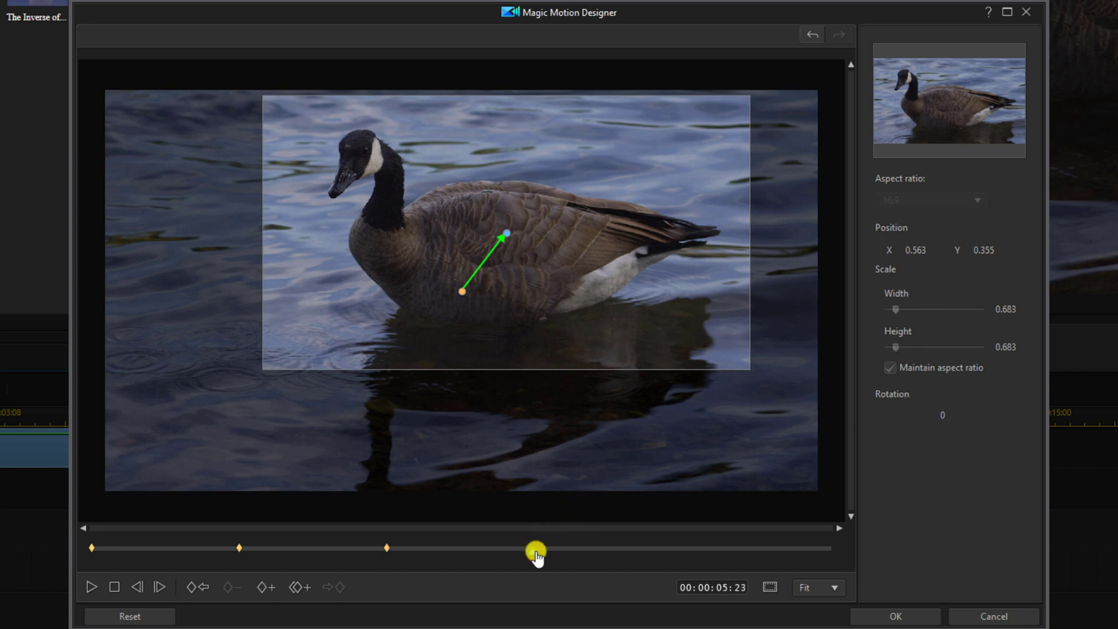
pyautogui.click(301, 588)
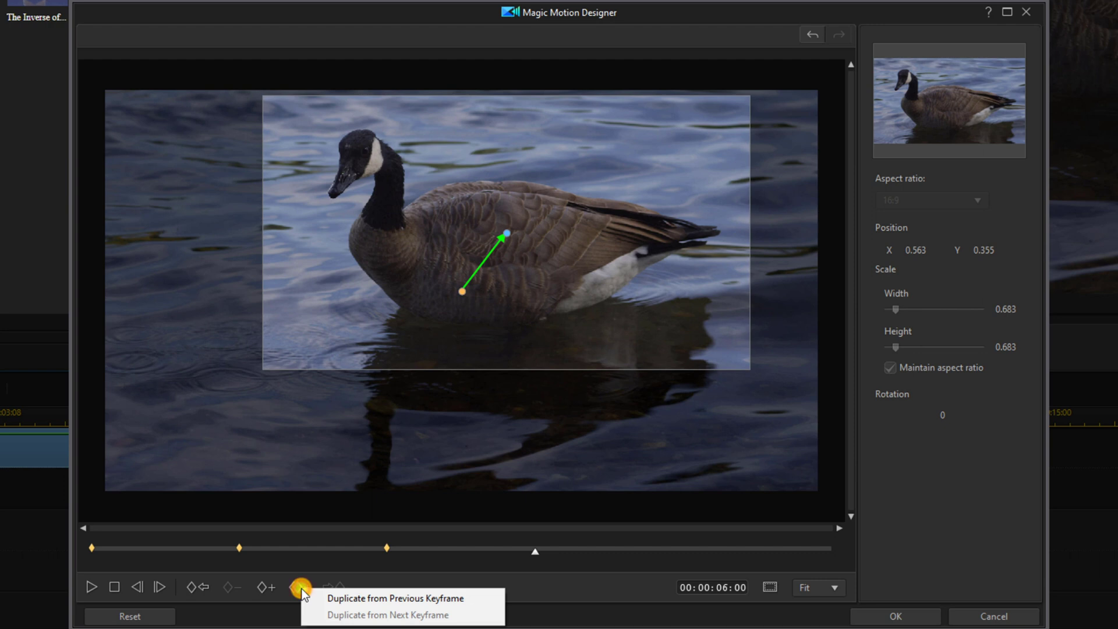
pyautogui.click(482, 599)
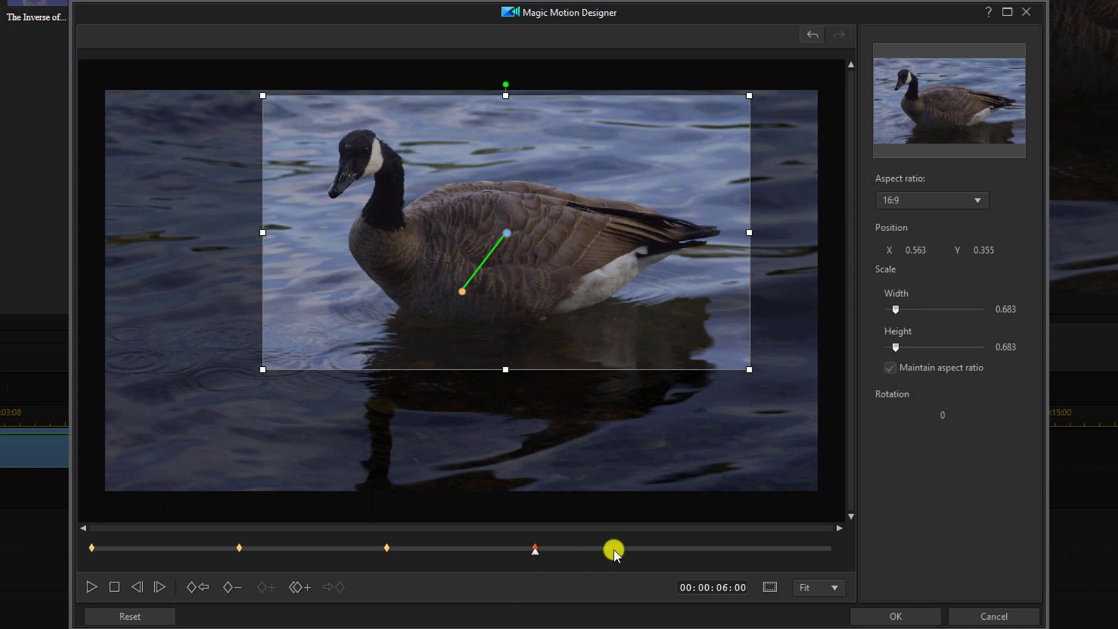
pyautogui.click(661, 550)
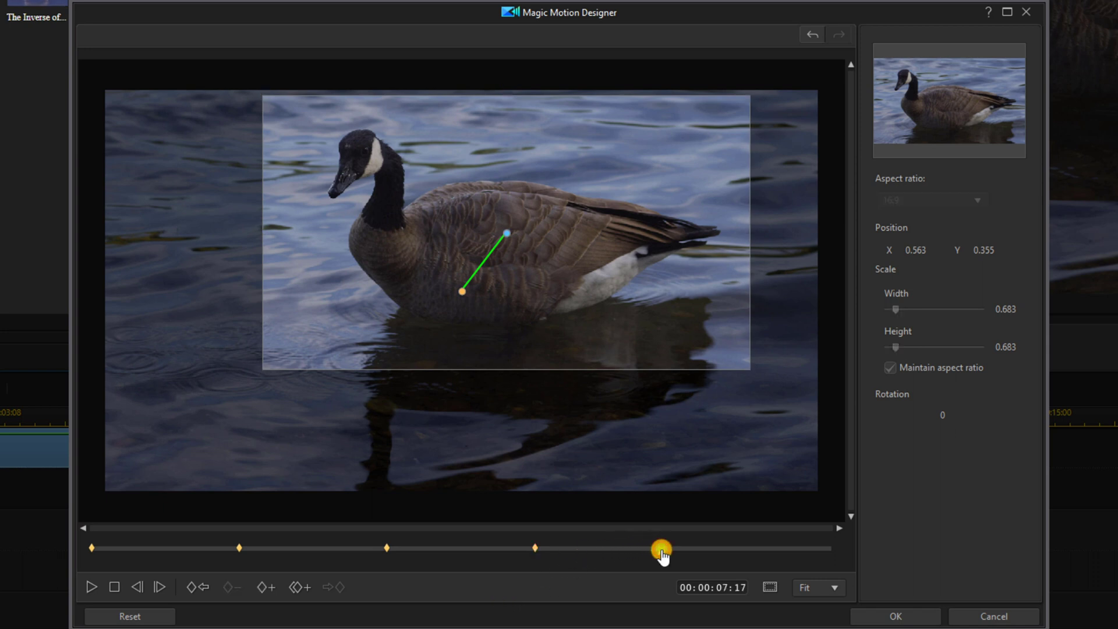
# - Add an 8-second keyframe at position 0.5, 0.5 with width scale 1
pyautogui.moveTo(666, 550); pyautogui.dragTo(682, 550)
pyautogui.click(264, 591)
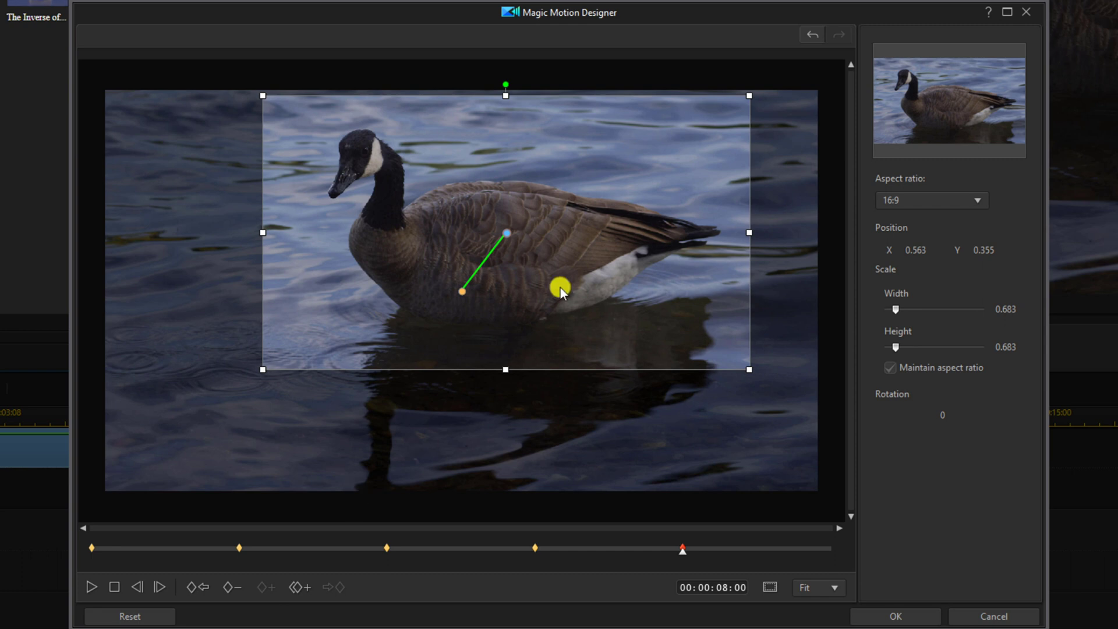
pyautogui.click(929, 250)
pyautogui.write('0.5')
pyautogui.press('Return')
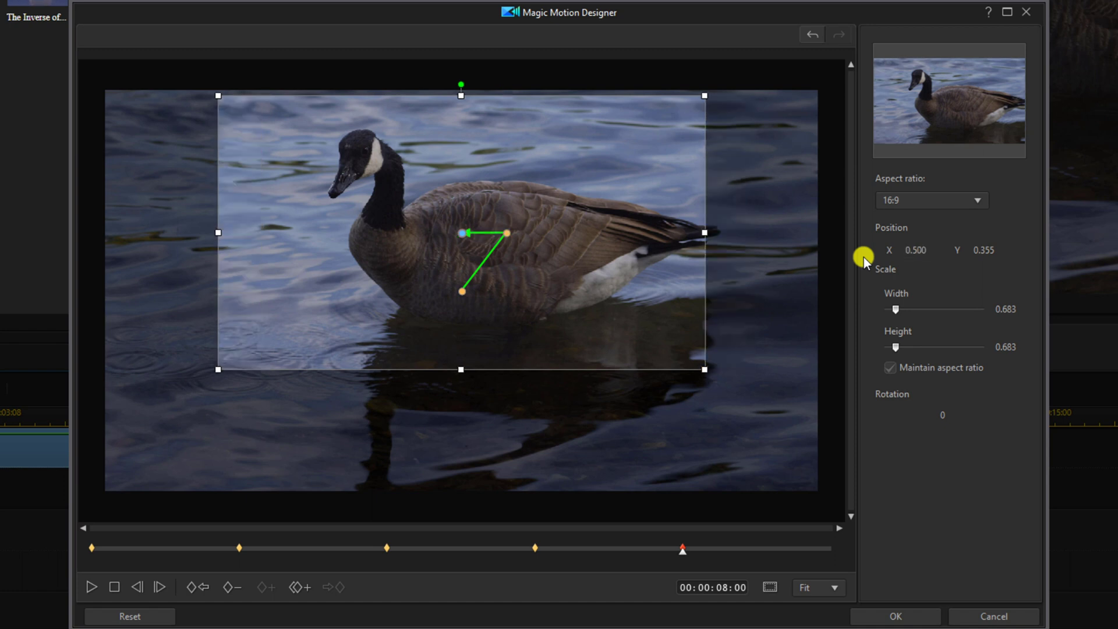
pyautogui.click(985, 250)
pyautogui.write('0.5')
pyautogui.press('Return')
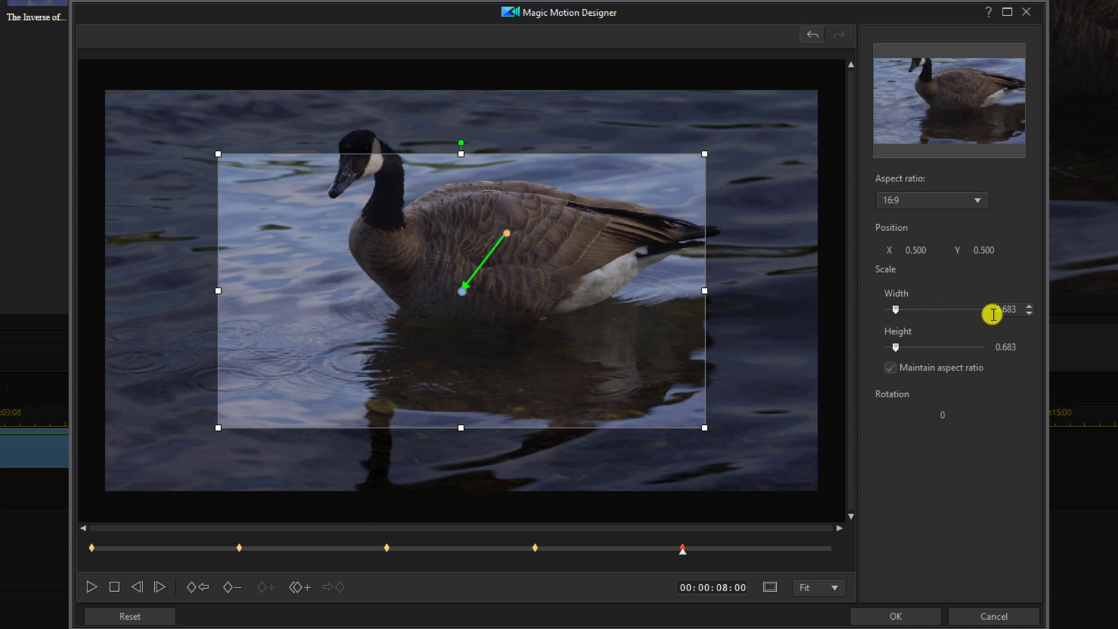
pyautogui.click(1019, 308)
pyautogui.doubleClick(1019, 308)
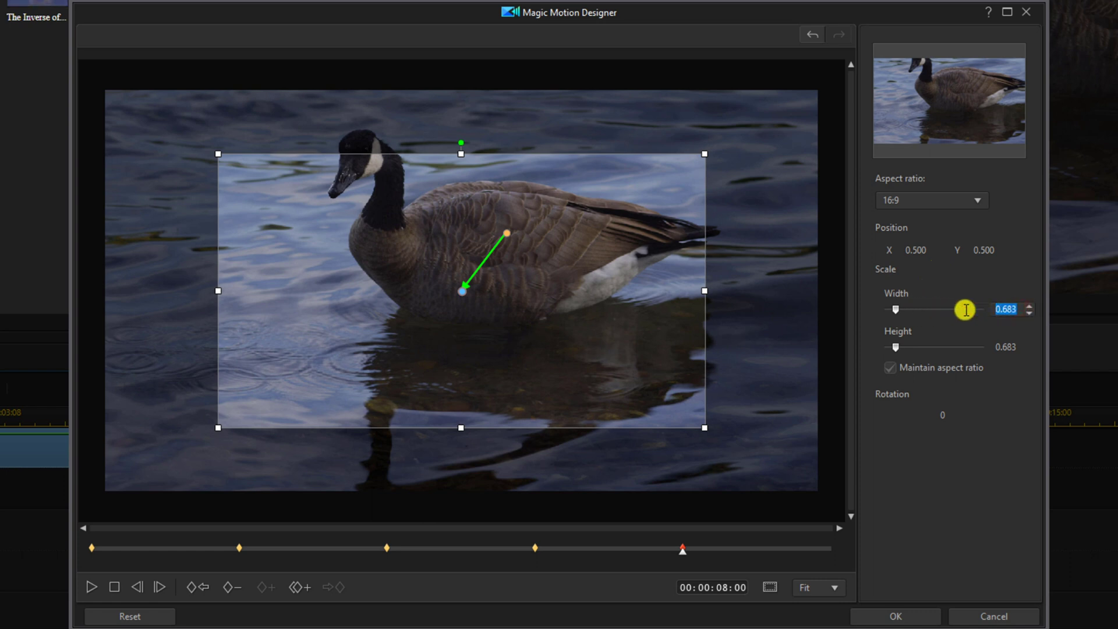
pyautogui.write('1')
pyautogui.press('Return')
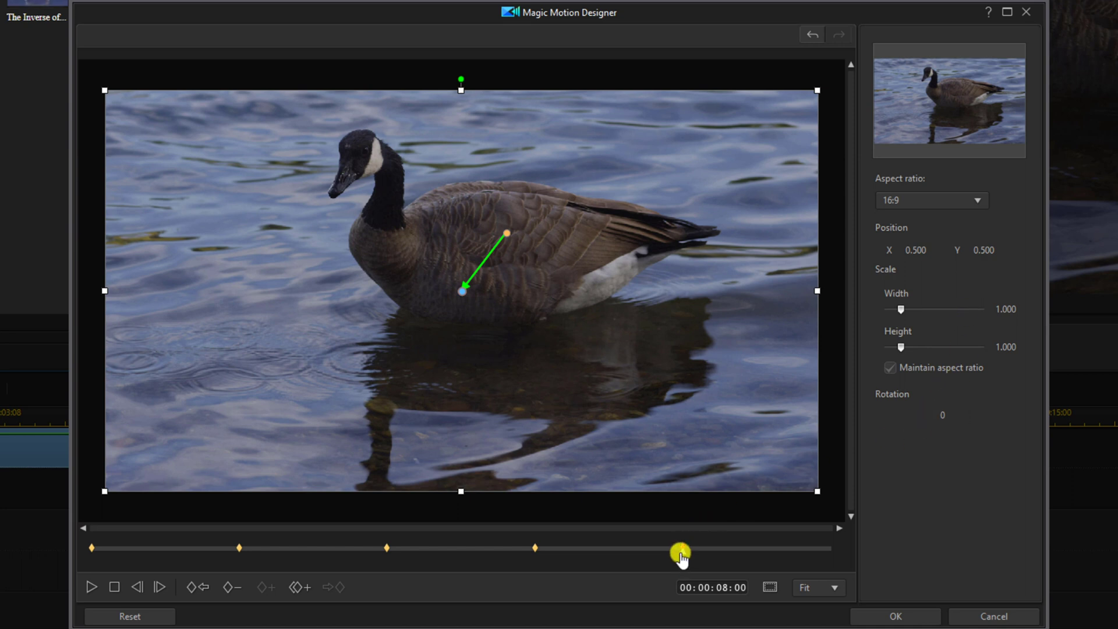
# - Copy the full-view keyframe to 00:00:10:00 and apply the motion with OK
pyautogui.click(821, 550)
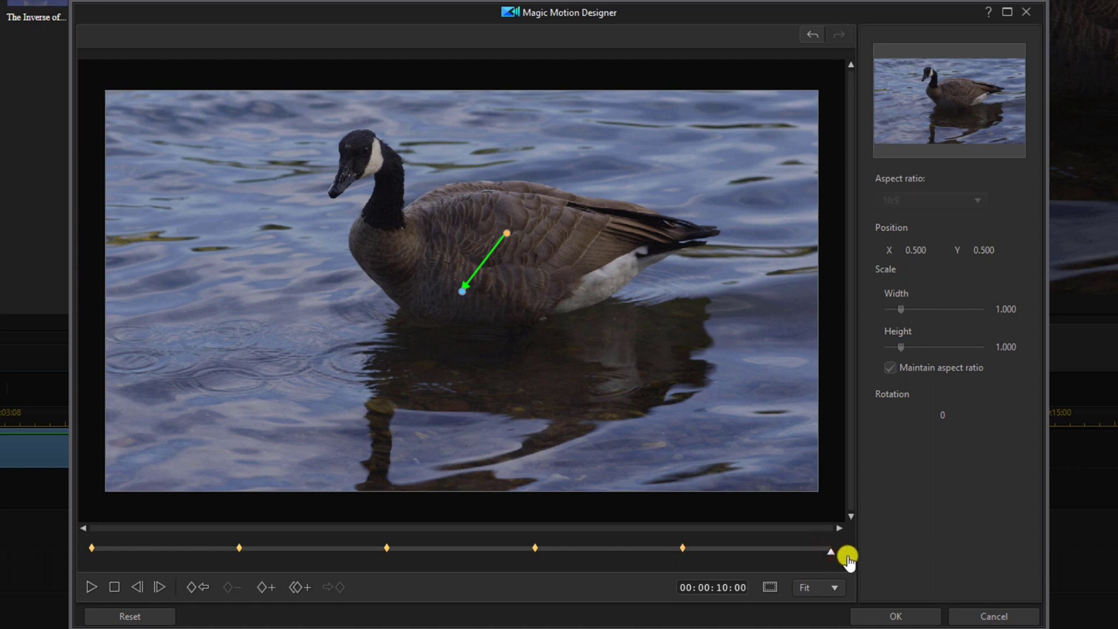
pyautogui.click(297, 589)
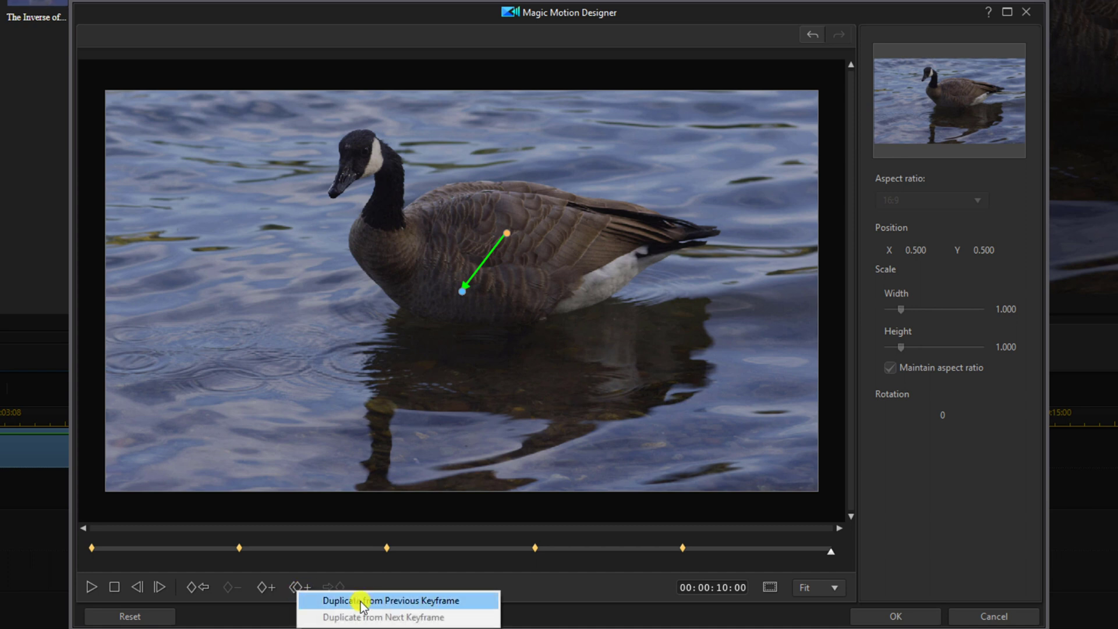
pyautogui.click(467, 598)
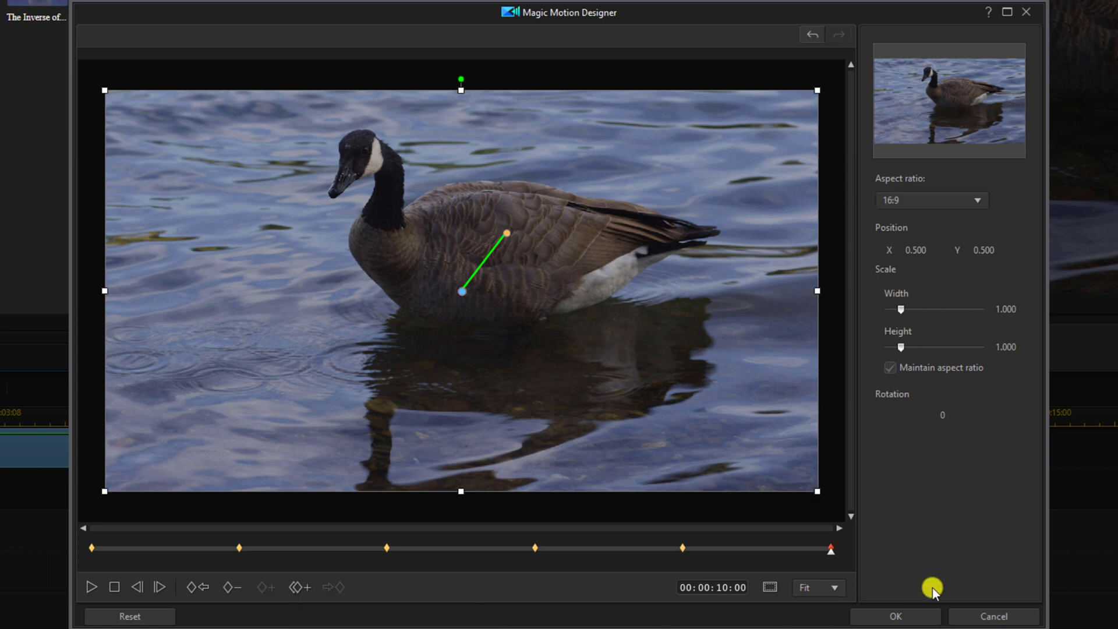
pyautogui.click(911, 616)
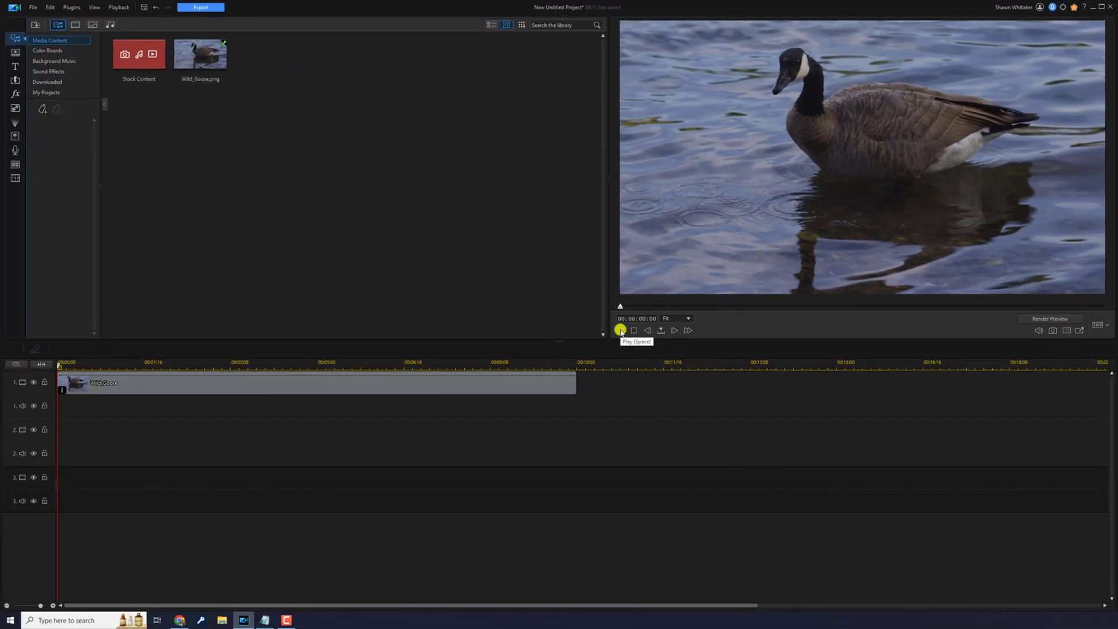
pyautogui.click(620, 330)
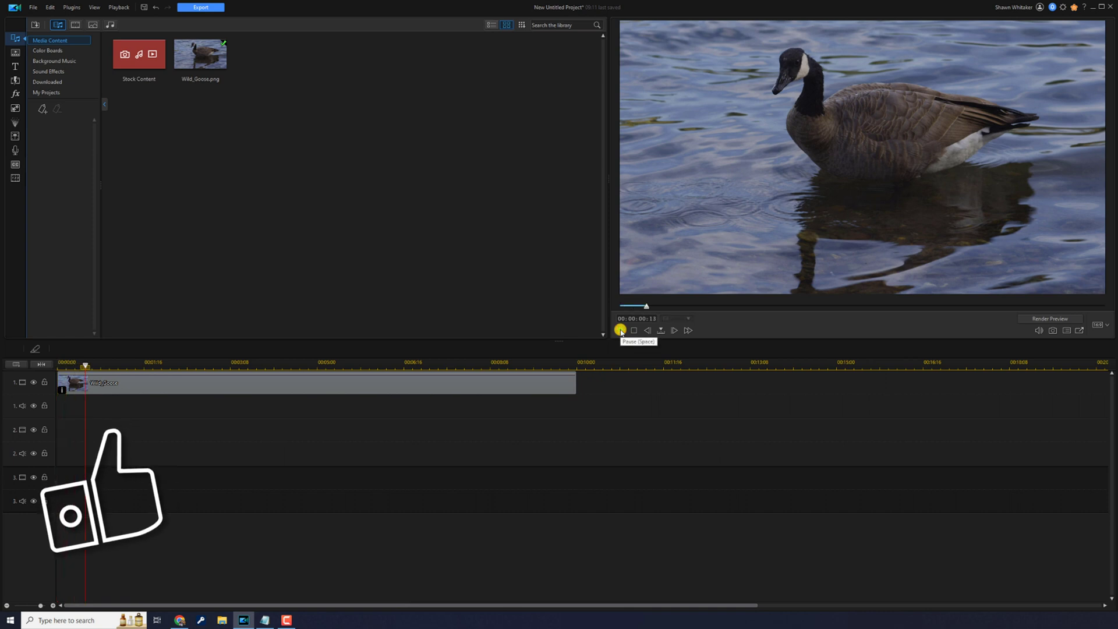